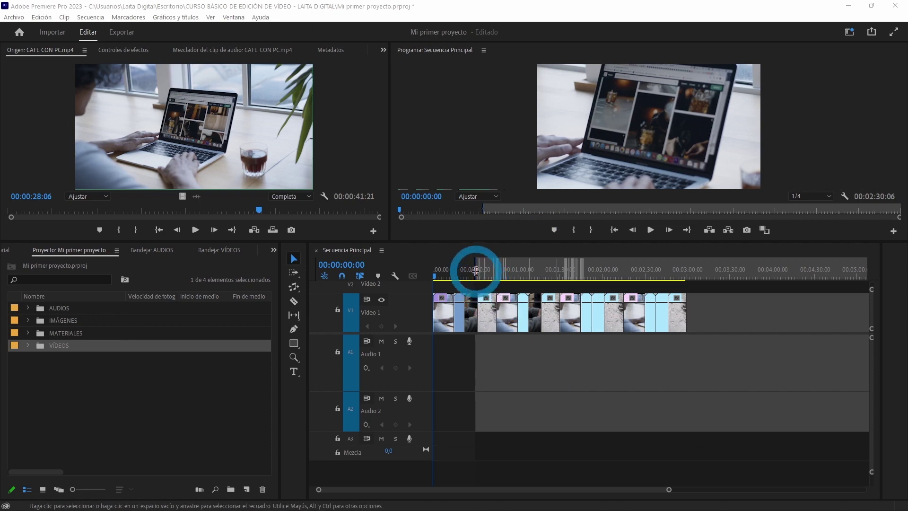
Place Modern-Design.wav from the AUDIOS bin onto Audio 1 at the sequence start
left_click_drag(475, 270, 432, 271)
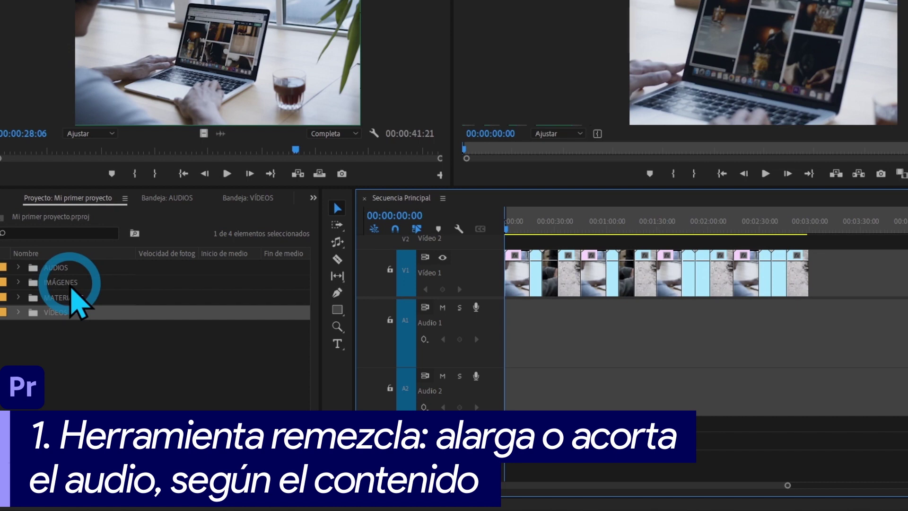
double_click(57, 268)
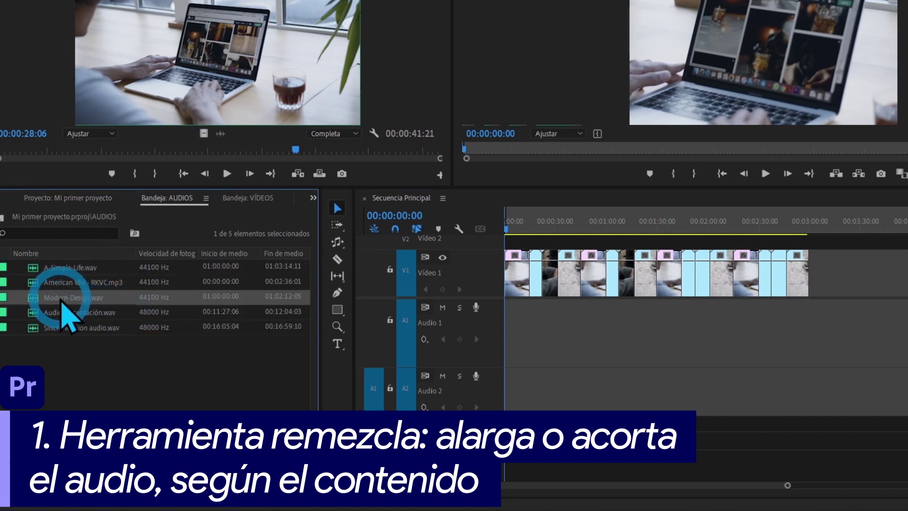
left_click_drag(35, 302, 521, 338)
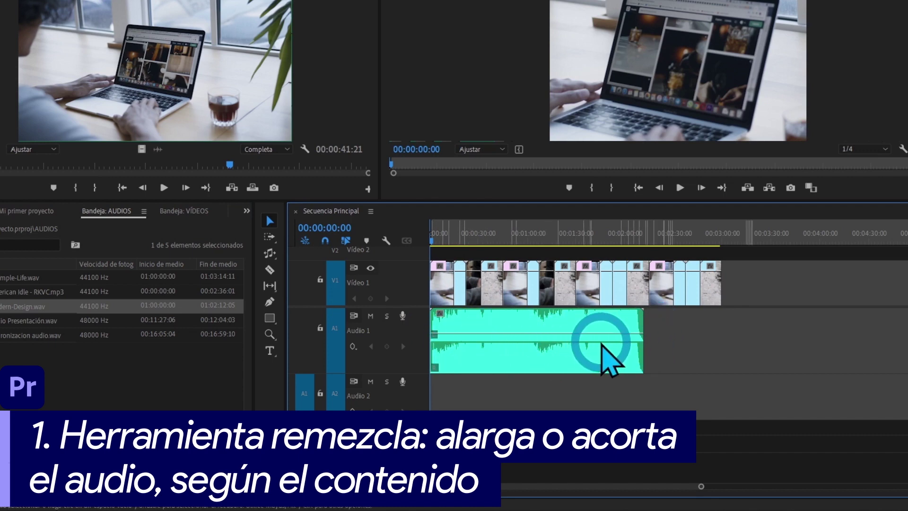
Try stretching the music clip's end to the video's end, then shorten and restore it
mouse_move(521, 349)
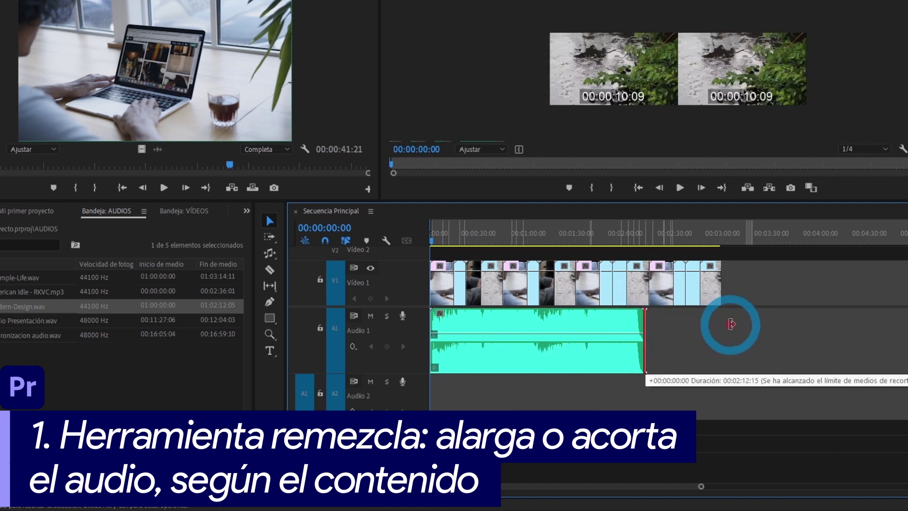
left_click_drag(647, 325, 726, 321)
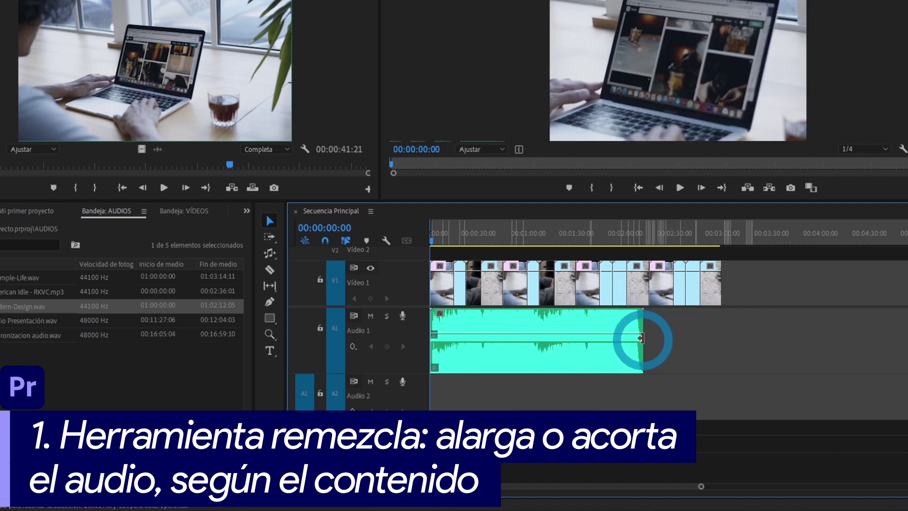
left_click_drag(644, 324, 584, 328)
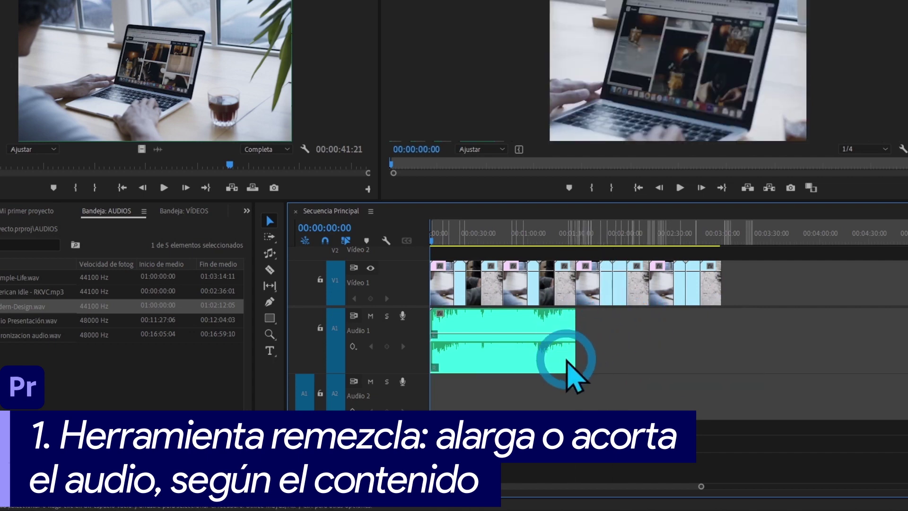
left_click_drag(567, 361, 642, 354)
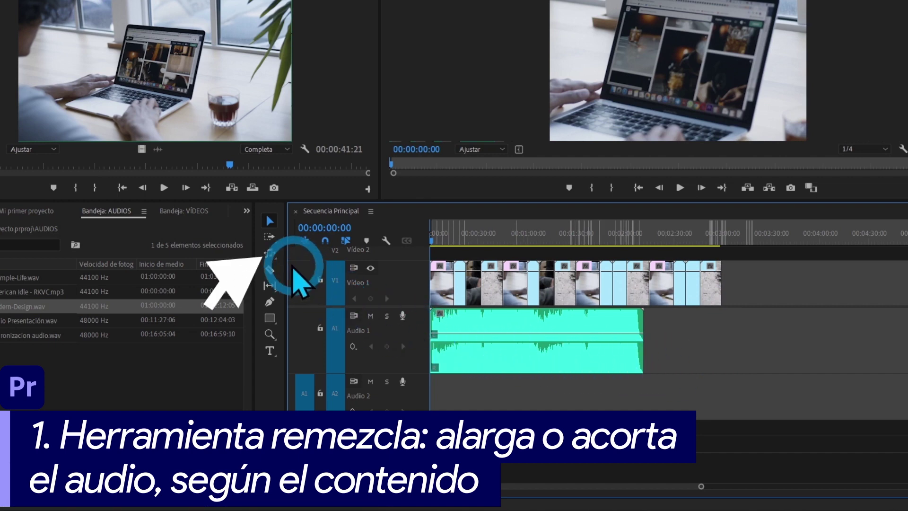
With the Remix Tool, extend Modern-Design.wav so it ends with the video clips
left_click(270, 254)
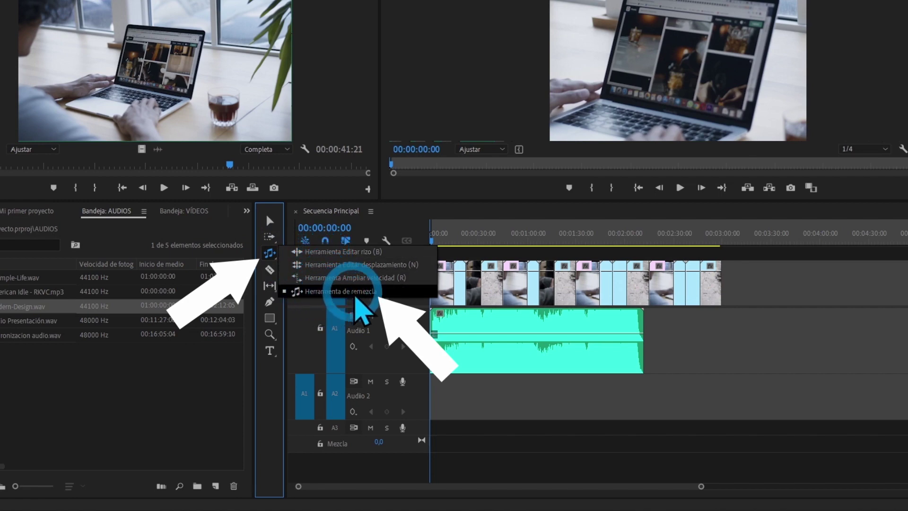
left_click(345, 292)
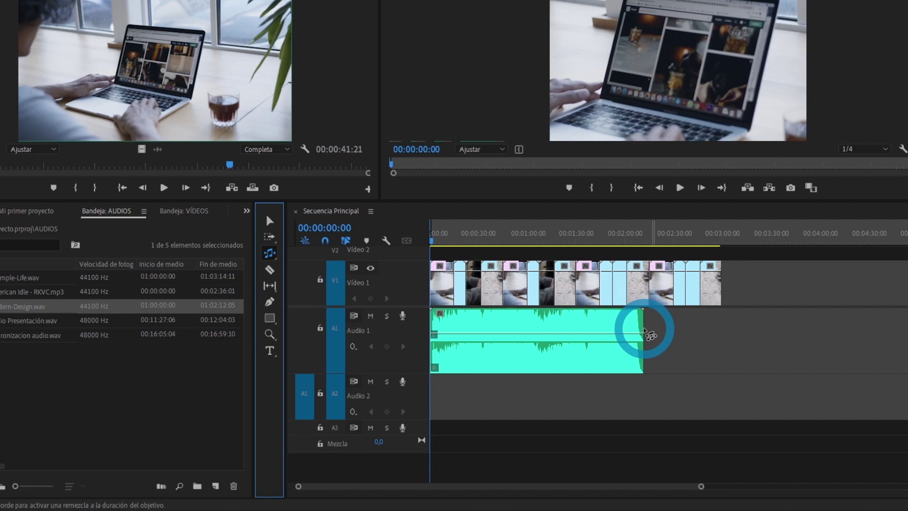
left_click_drag(644, 328, 727, 333)
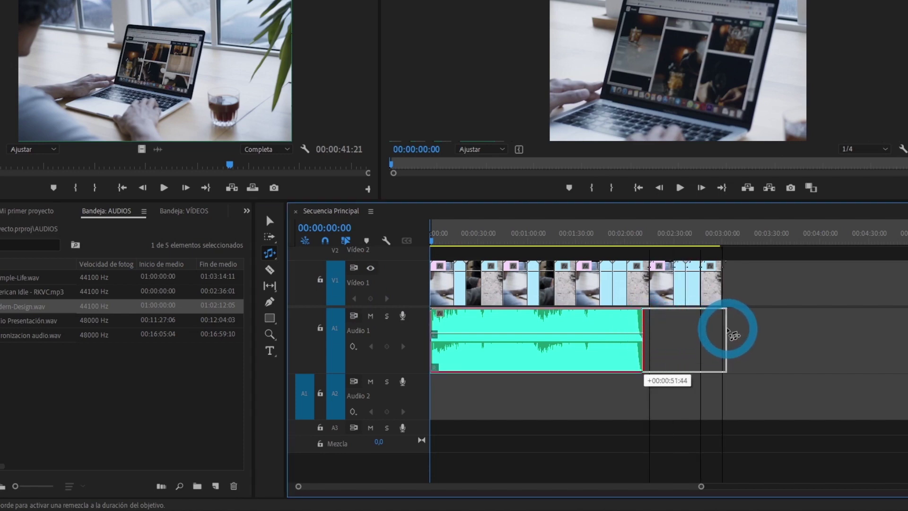
left_click_drag(728, 333, 728, 334)
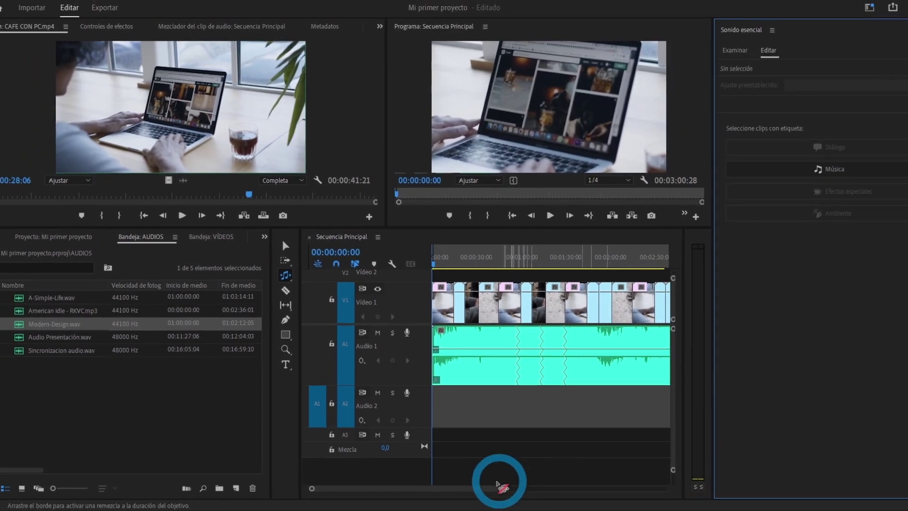
Select the remixed music to show its Essential Sound remix settings and widen the Timeline panel
left_click_drag(477, 490, 507, 489)
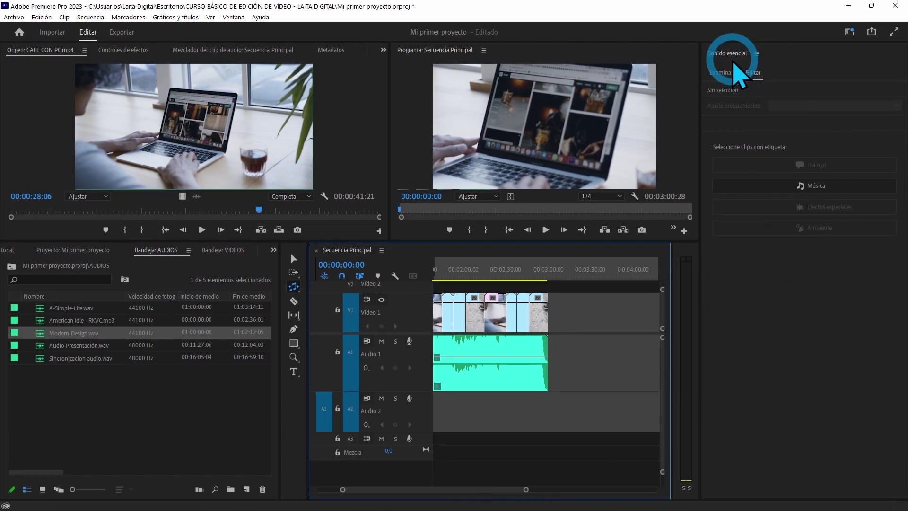
left_click(523, 352)
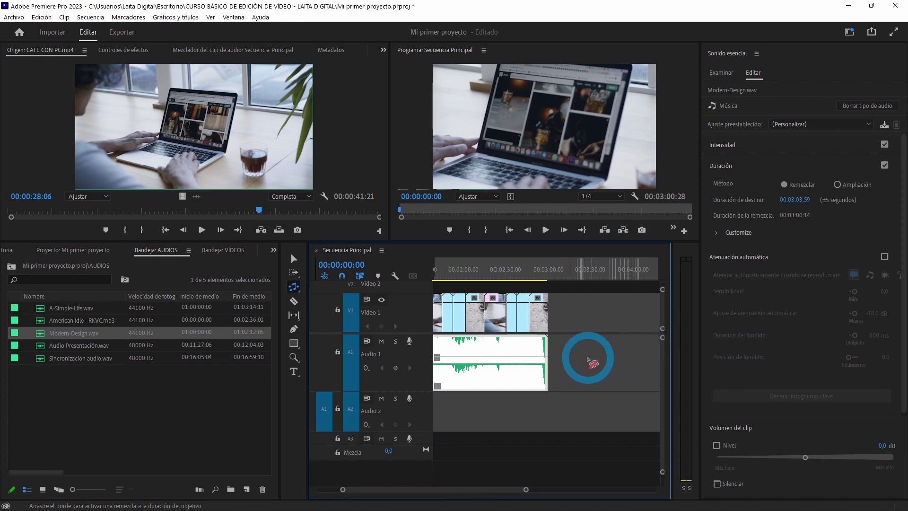
scroll(551, 363, "up", 3, "alt")
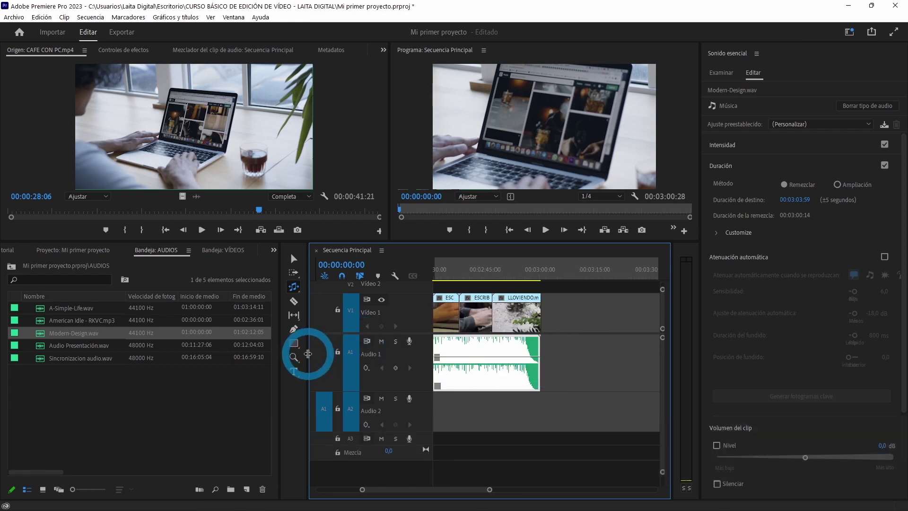
left_click_drag(276, 350, 110, 351)
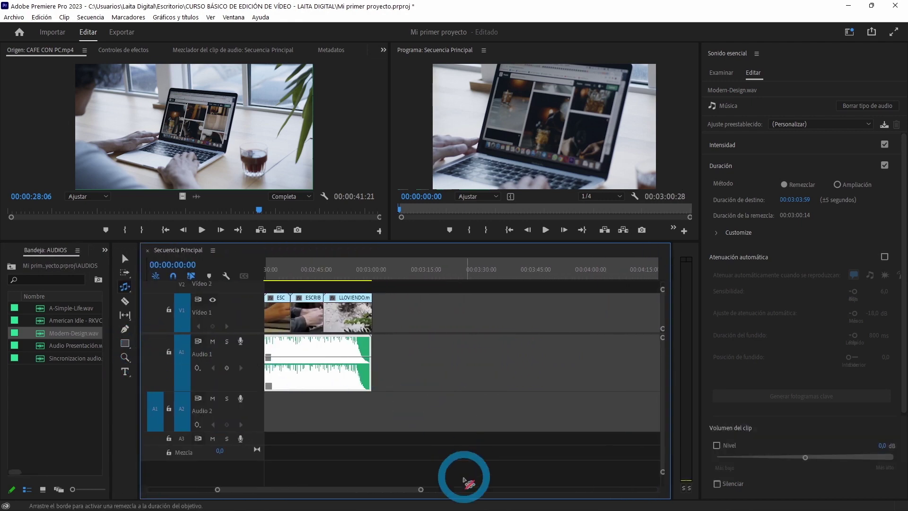
left_click_drag(405, 492, 350, 496)
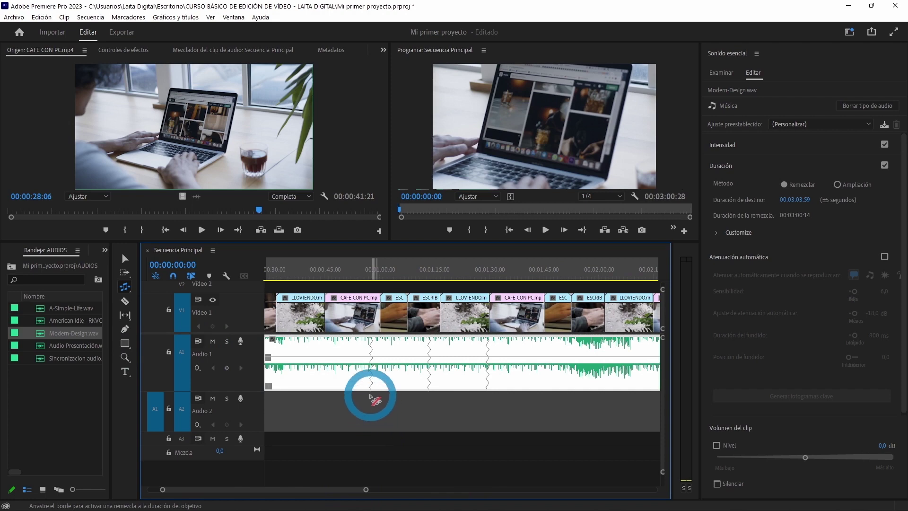
Return to the Selection tool and place the playhead on the remix seam near 1:00
key("v")
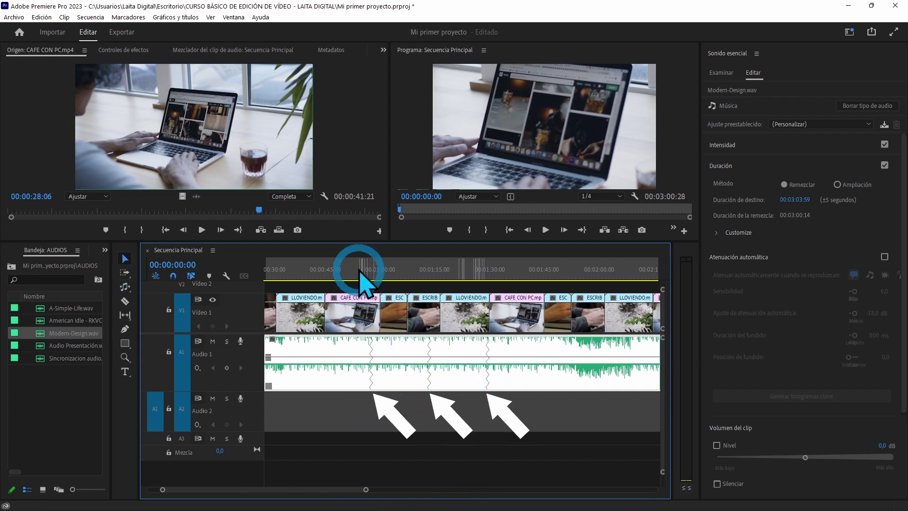
left_click_drag(360, 271, 391, 276)
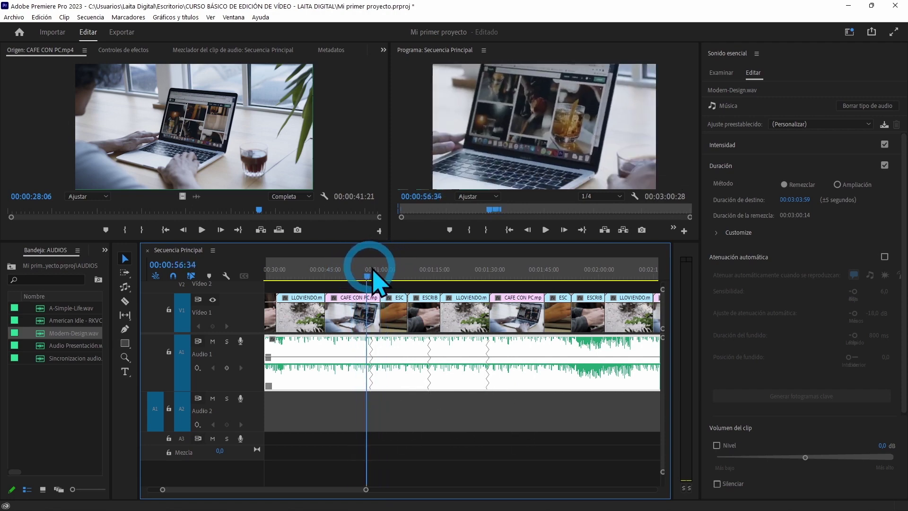
left_click_drag(391, 276, 381, 273)
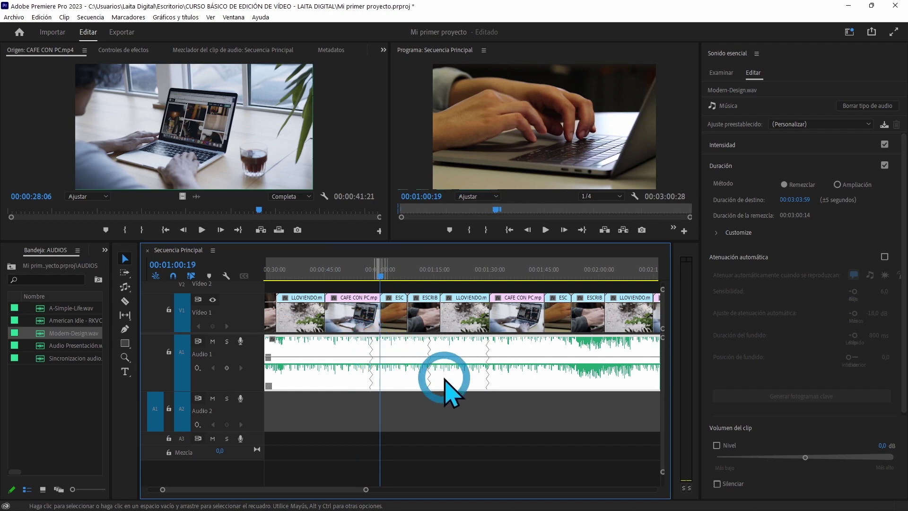
Check the seams near 00:00:53 and 1:12, then move the remixed music to Audio 2
left_click(356, 270)
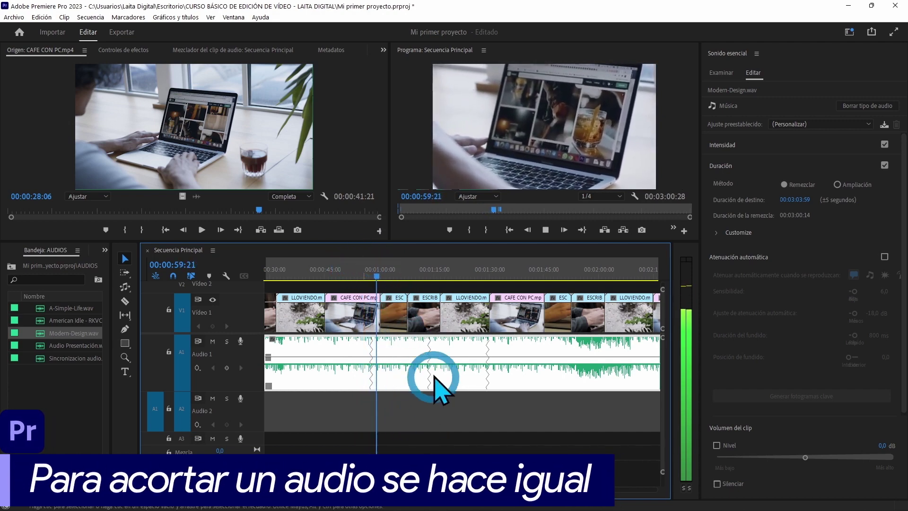
left_click(421, 273)
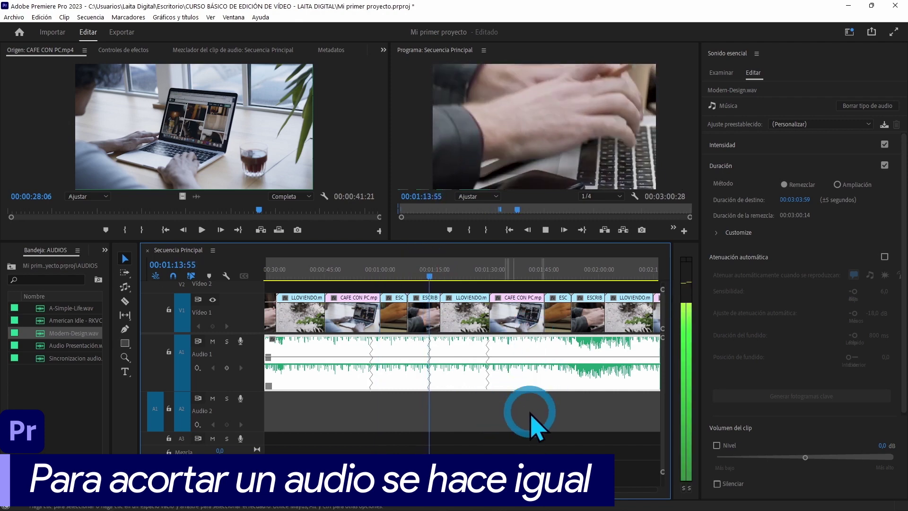
scroll(470, 414, "down", 3)
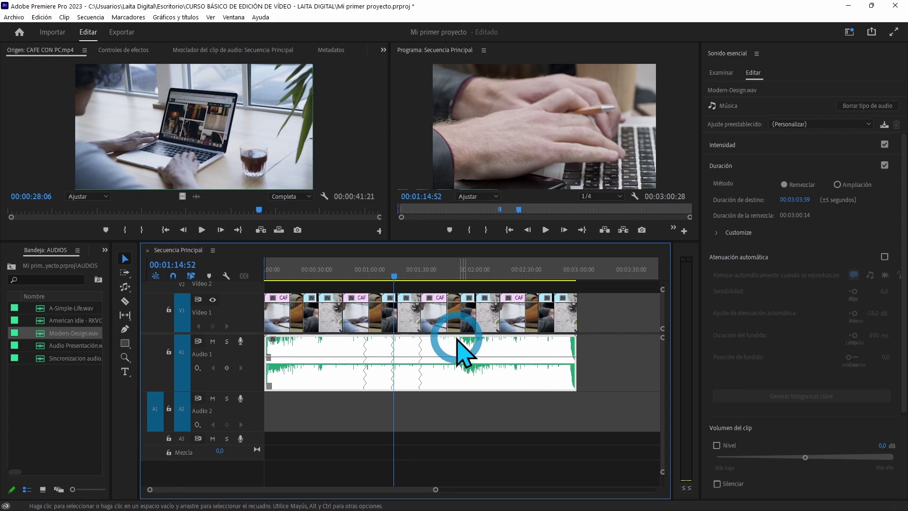
left_click(457, 308)
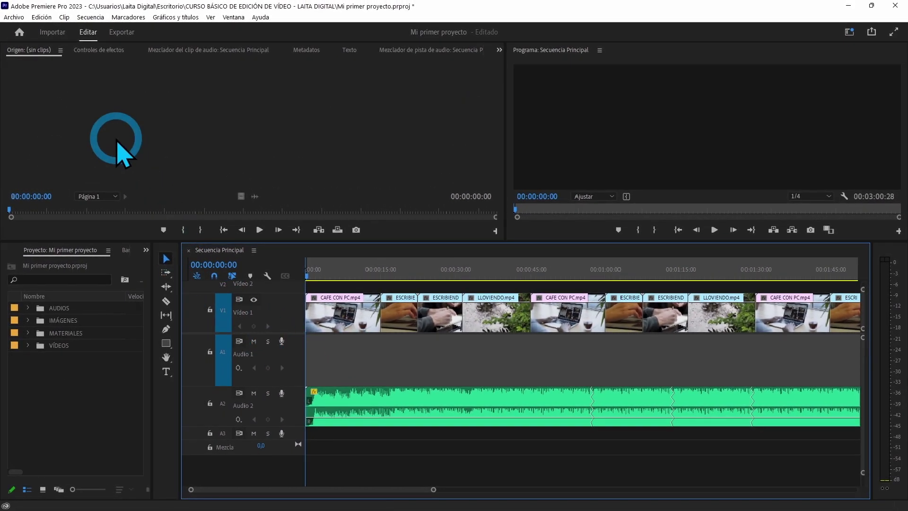
Set Hardware de audio's Entrada predeterminada to Micrófono (3- RODE NT-USB) and confirm
left_click(42, 18)
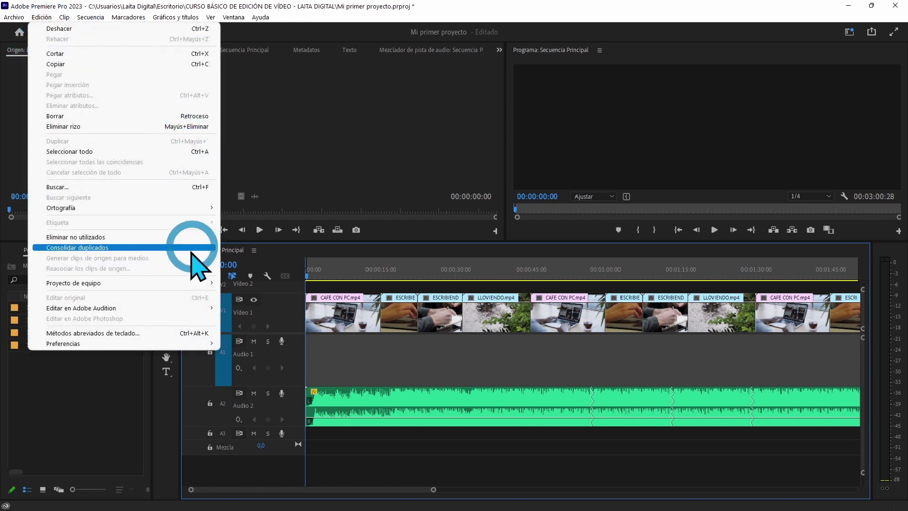
mouse_move(112, 348)
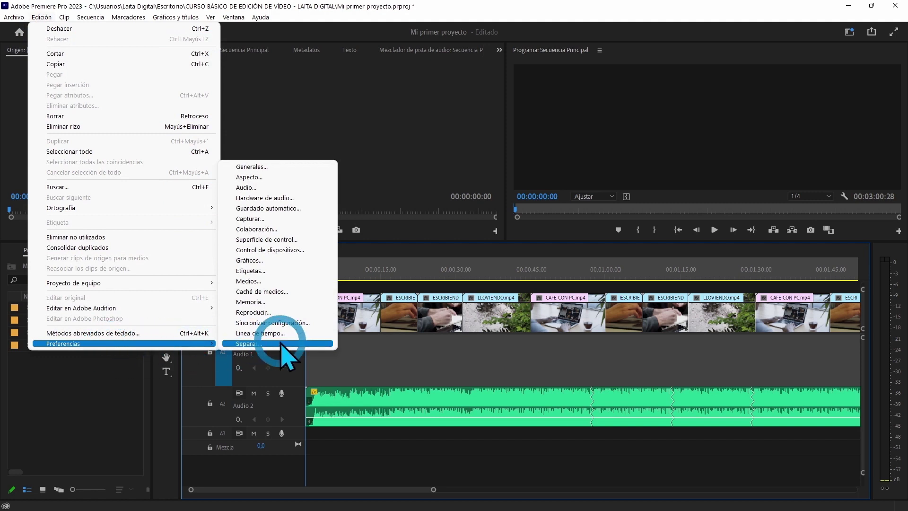
left_click(270, 199)
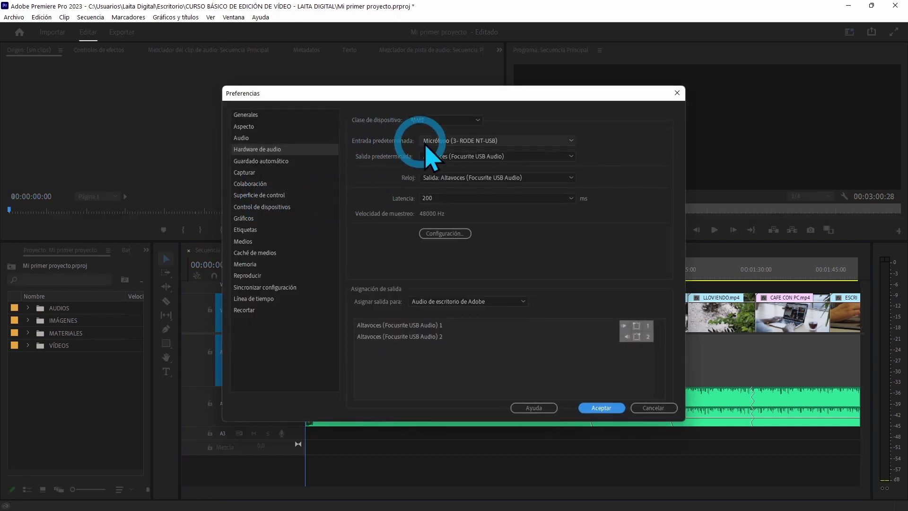
left_click(469, 141)
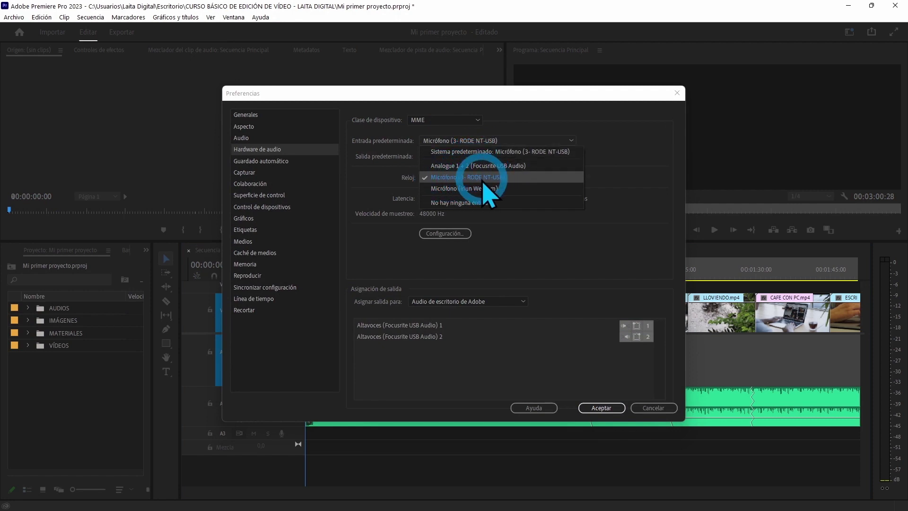
left_click(484, 181)
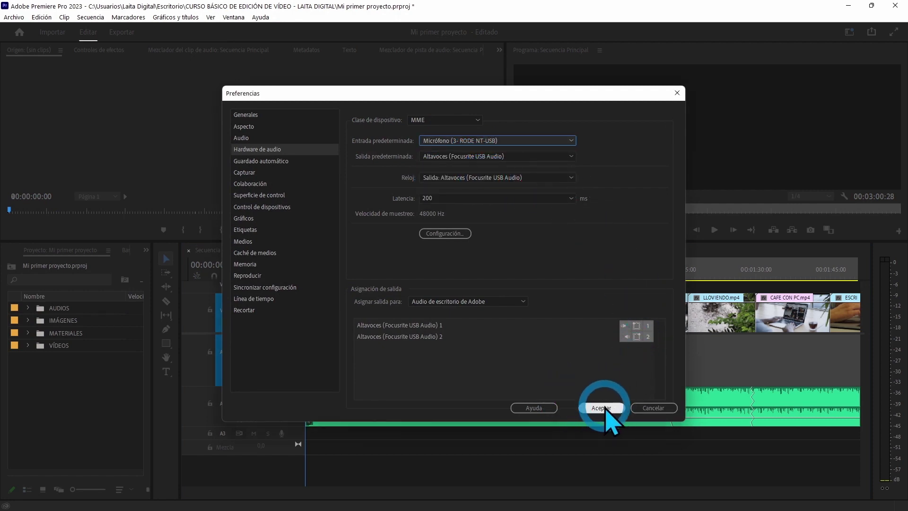
left_click(601, 409)
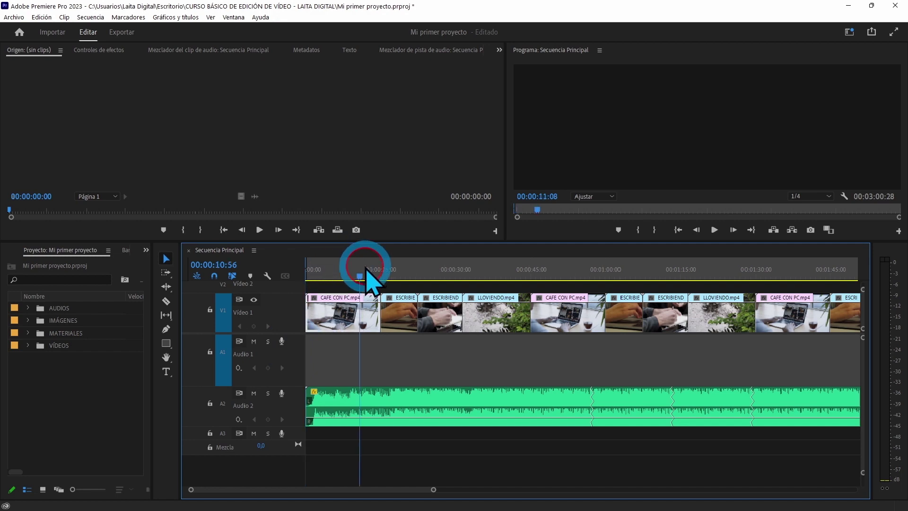
Mark an in point at 00:00:17:58 on the timeline ruler
left_click_drag(361, 270, 395, 273)
right_click(395, 275)
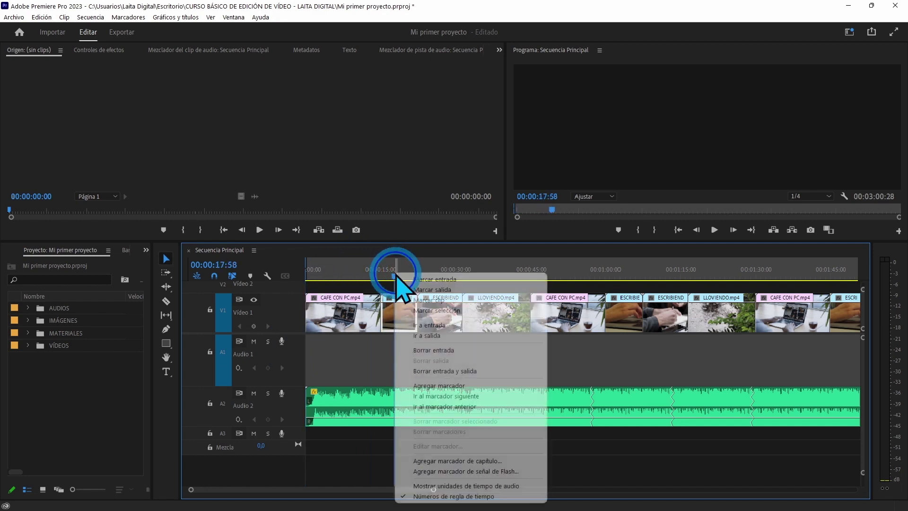
left_click(456, 280)
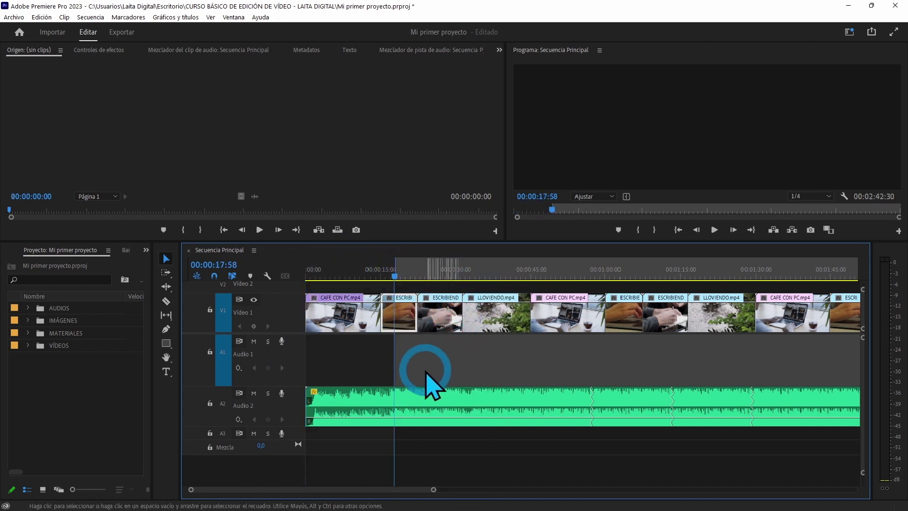
Record a voiceover on Audio 1 from the in point, then play it back
left_click(282, 342)
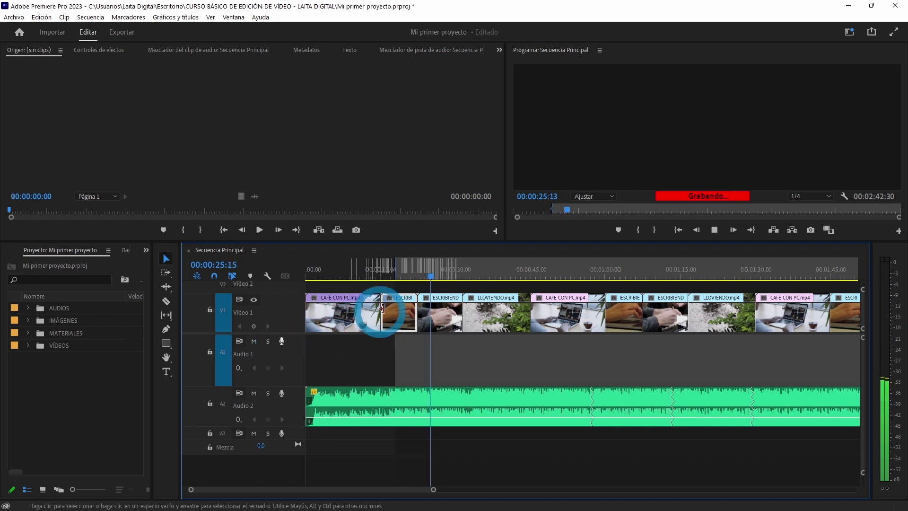
left_click(434, 276)
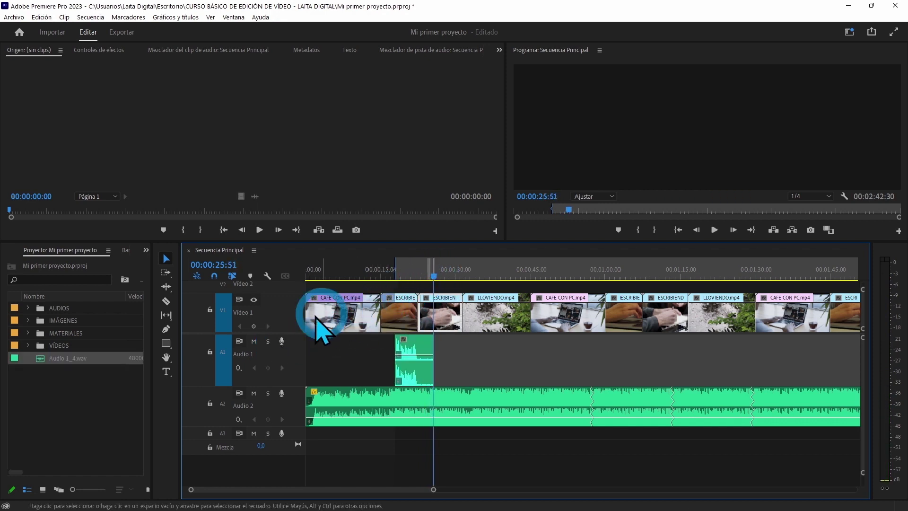
left_click(386, 274)
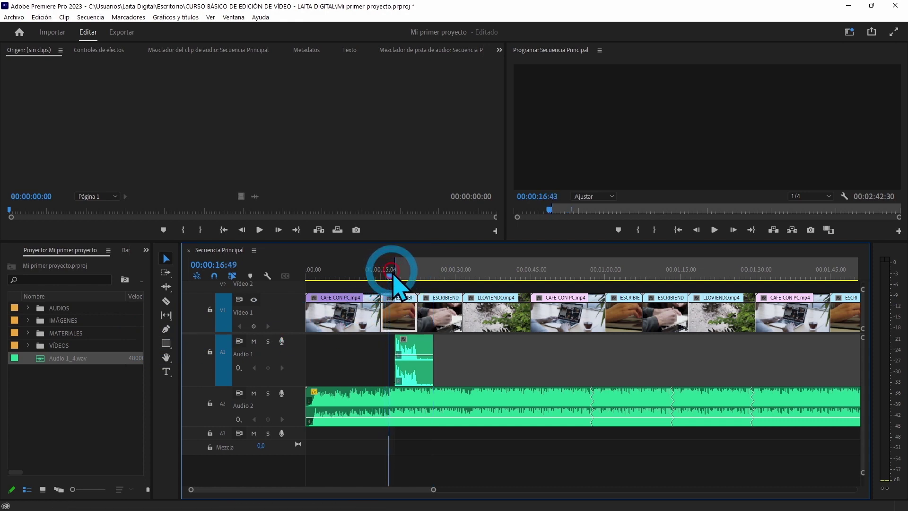
key("space")
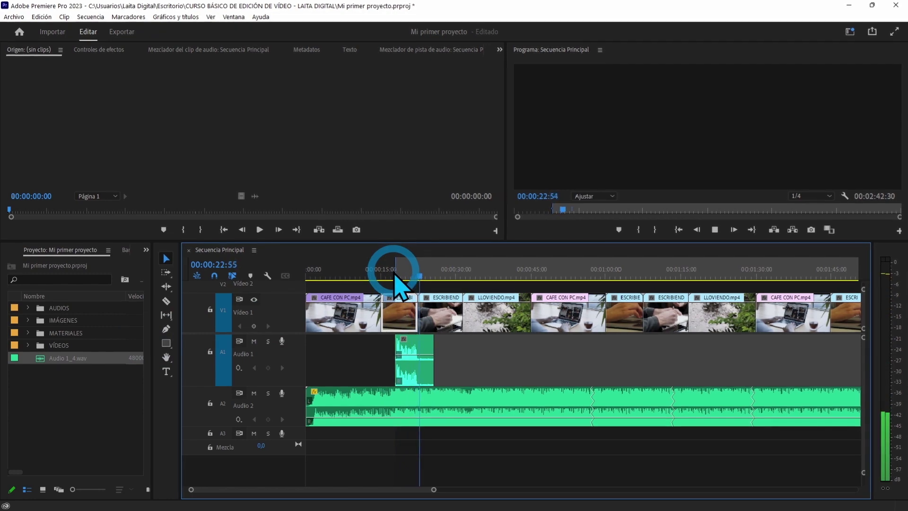
key("space")
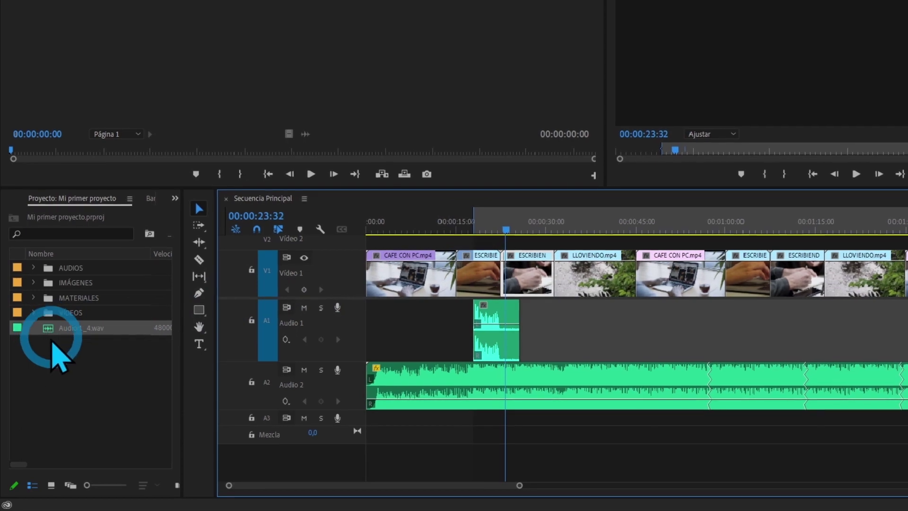
Load Audio 1_4.wav in the Source monitor and scrub its waveform to about 00:00:04:22
double_click(51, 334)
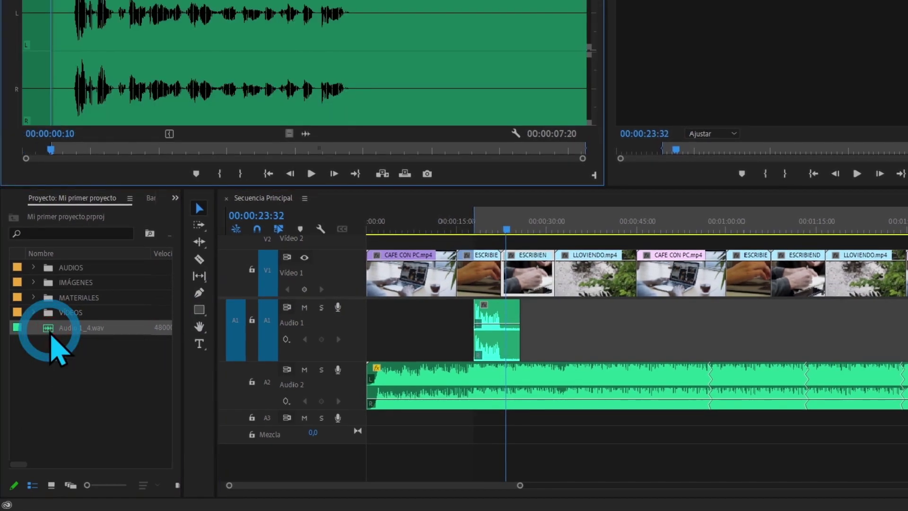
left_click_drag(86, 95, 139, 94)
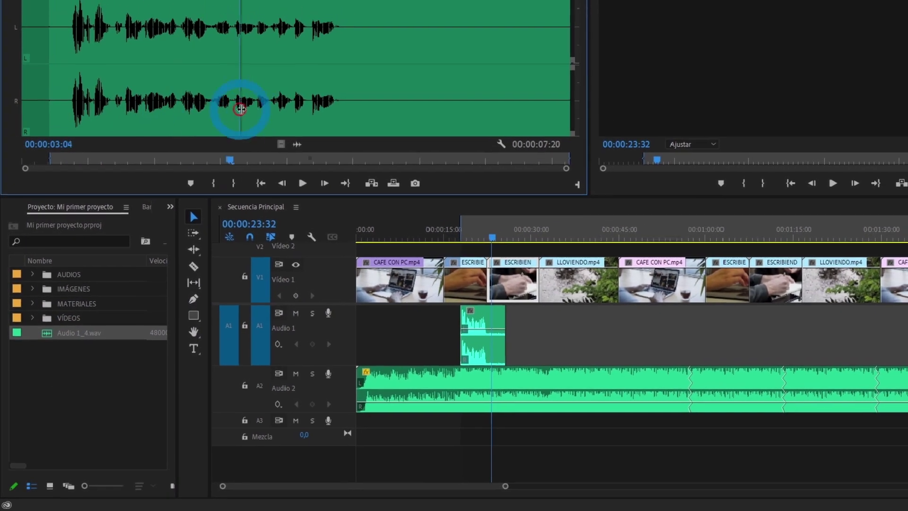
left_click_drag(128, 129, 190, 134)
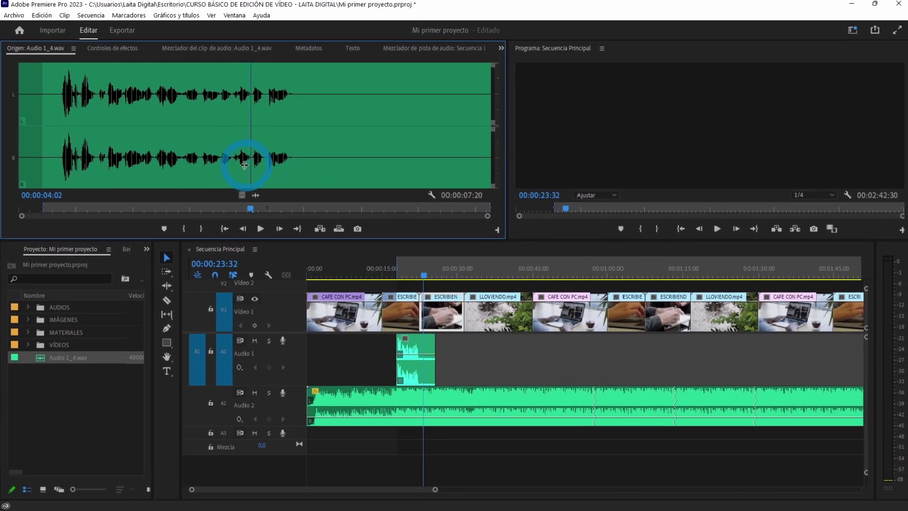
left_click_drag(173, 169, 297, 171)
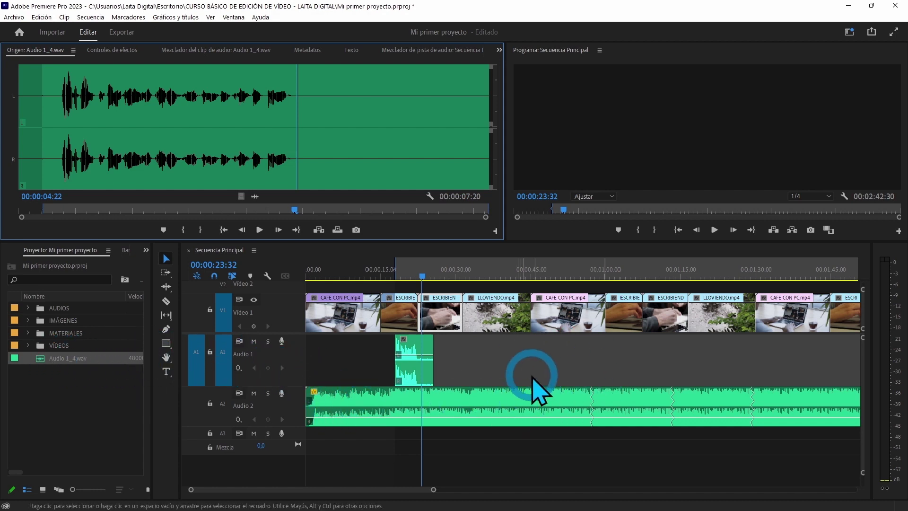
Zoom the timeline out until the whole 'Secuencia Principal' sequence fits
scroll(515, 381, "down", 4, "alt")
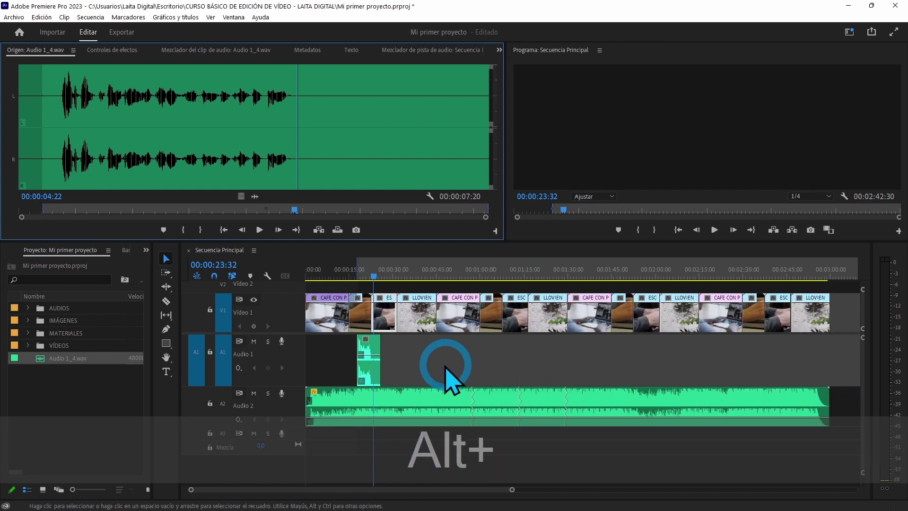
scroll(438, 361, "down", 2, "alt")
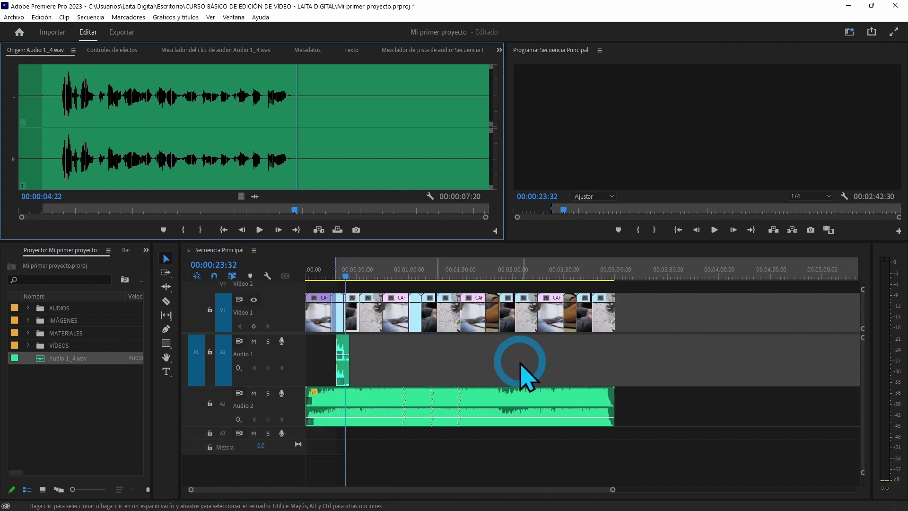